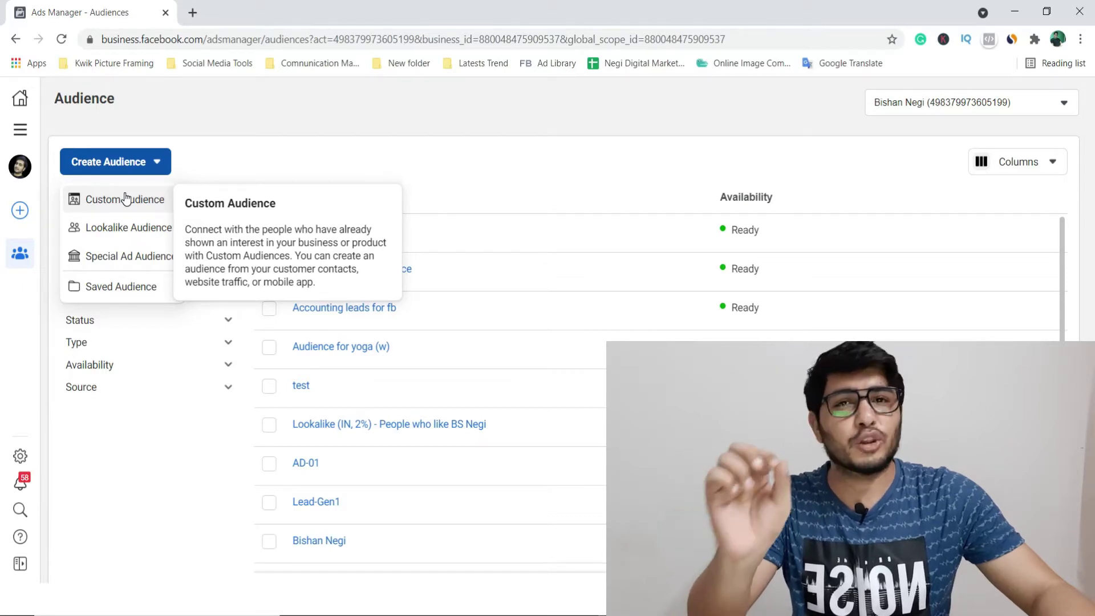
Start a new lookalike audience and open the list of value-based sources.
left_click(142, 230)
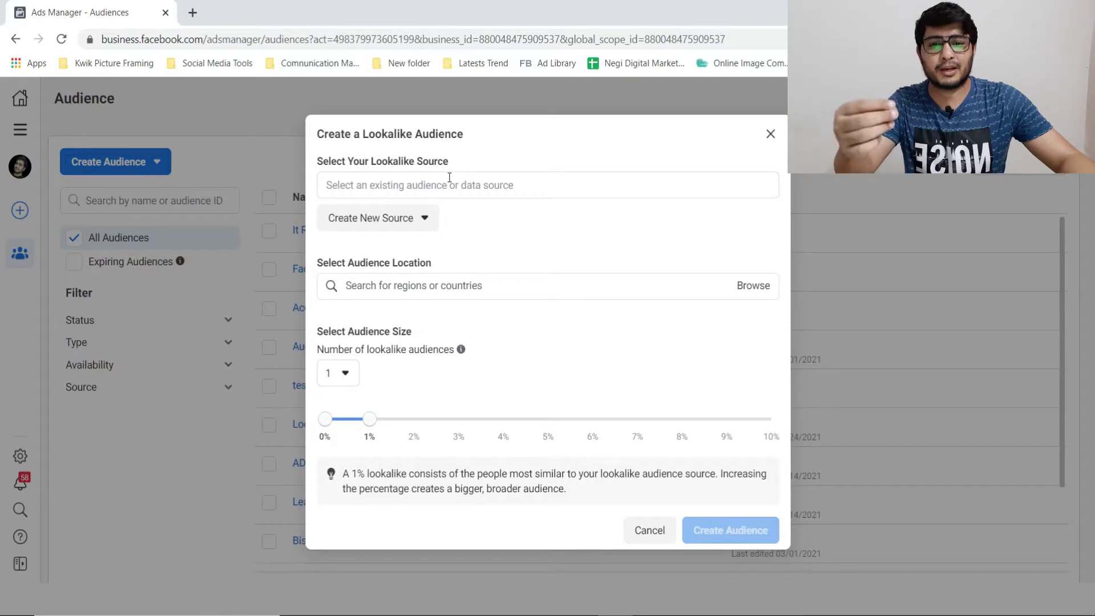
left_click(439, 185)
left_click(439, 185)
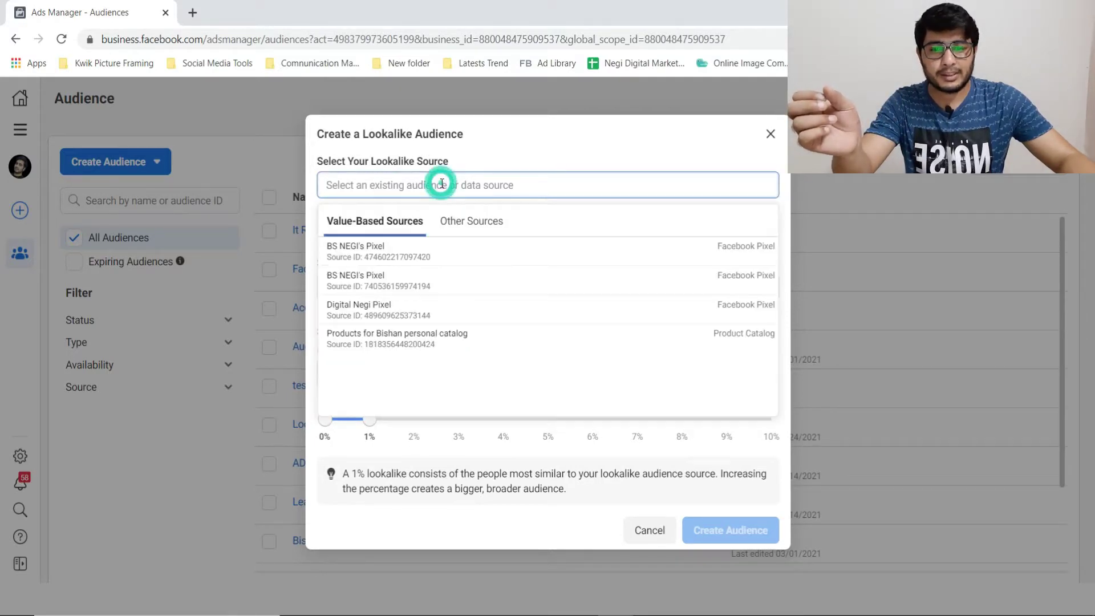
mouse_move(385, 224)
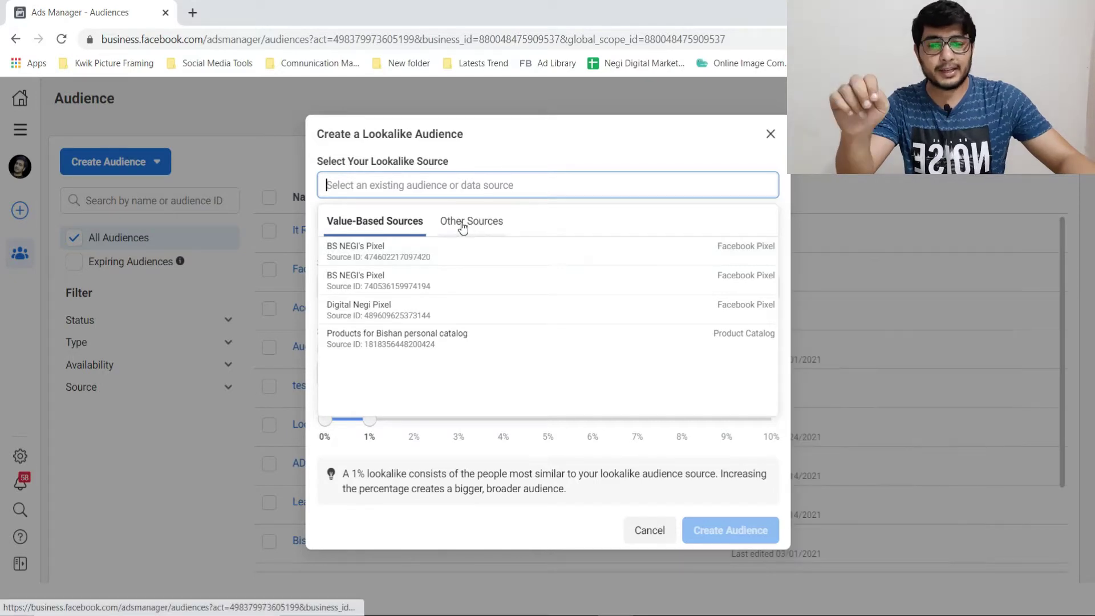
Compare the value-based sources with the other sources offered for the lookalike audience.
left_click(463, 227)
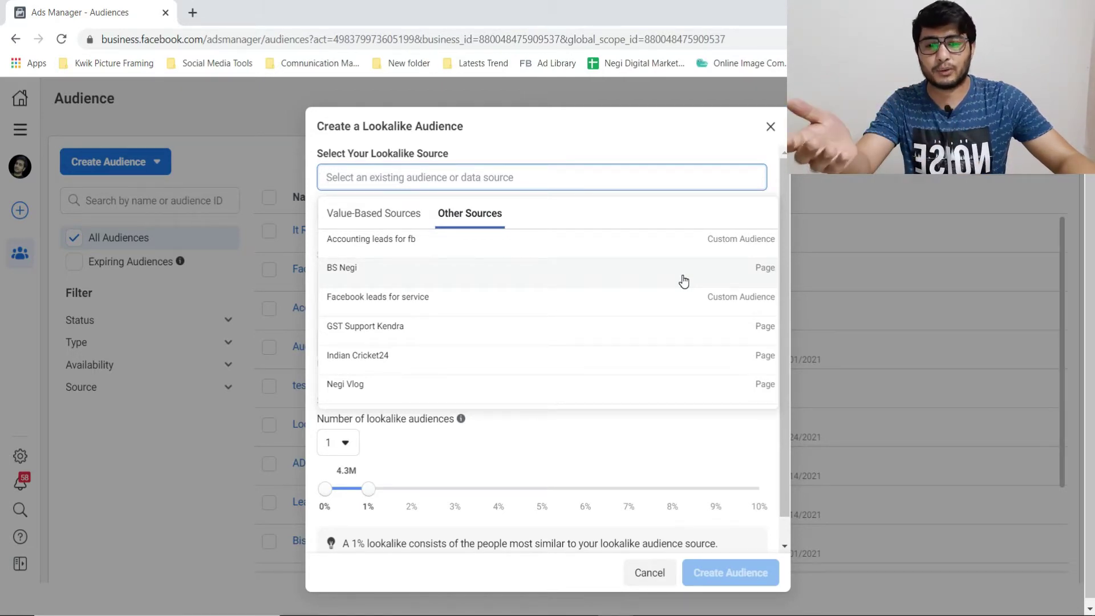
left_click(398, 214)
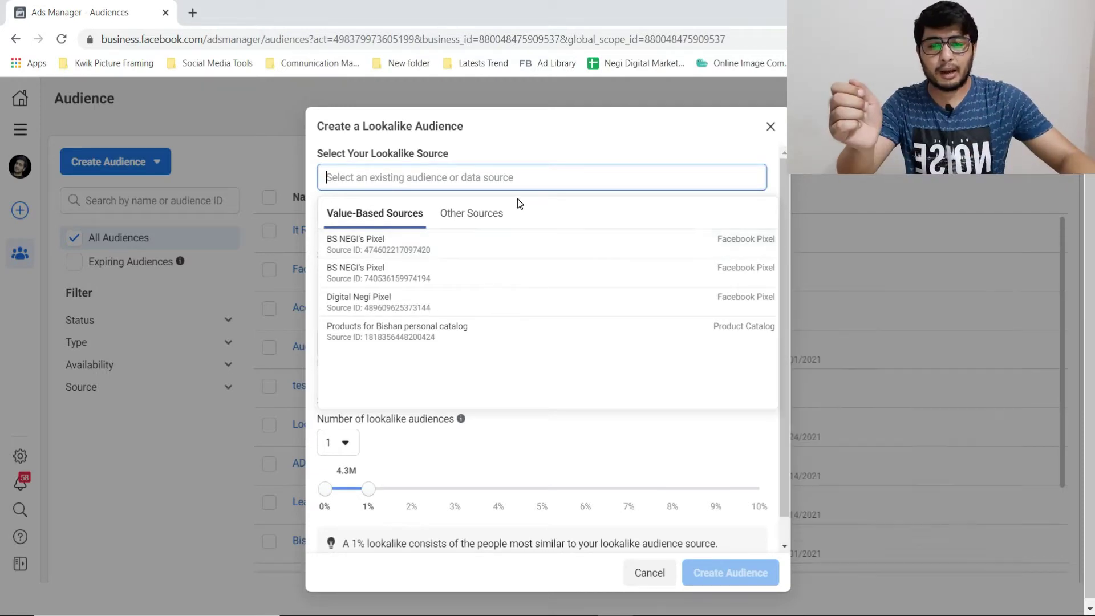
left_click(496, 212)
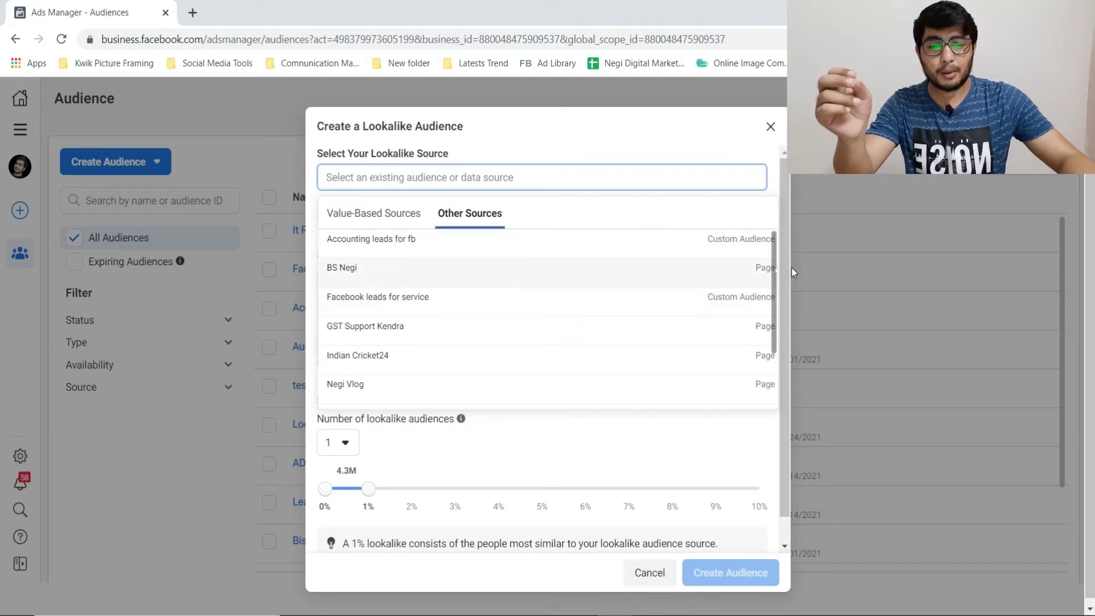
left_click(390, 214)
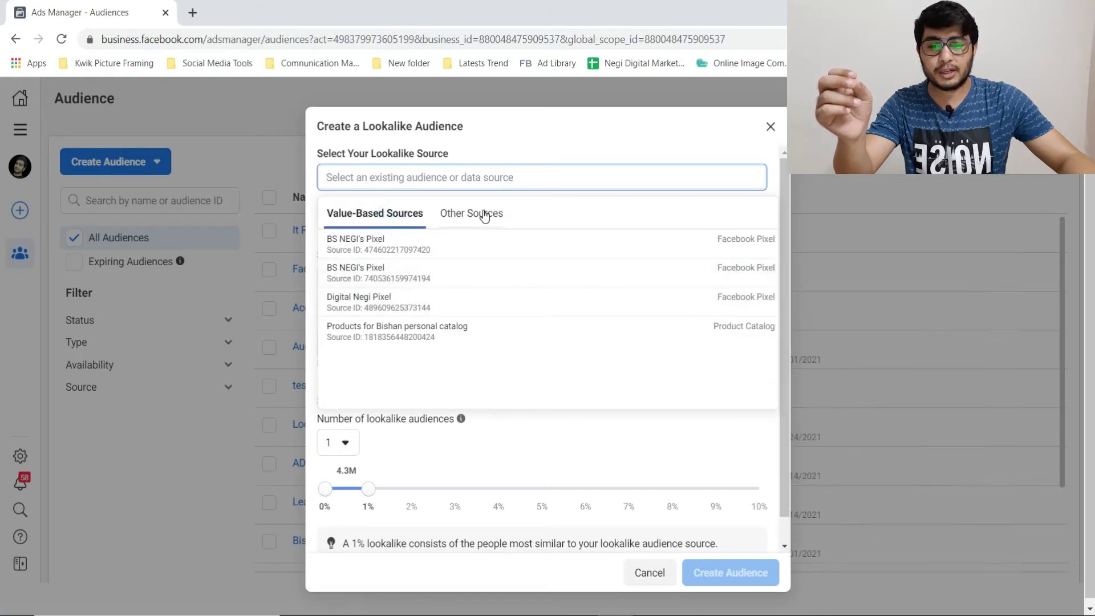
left_click(484, 214)
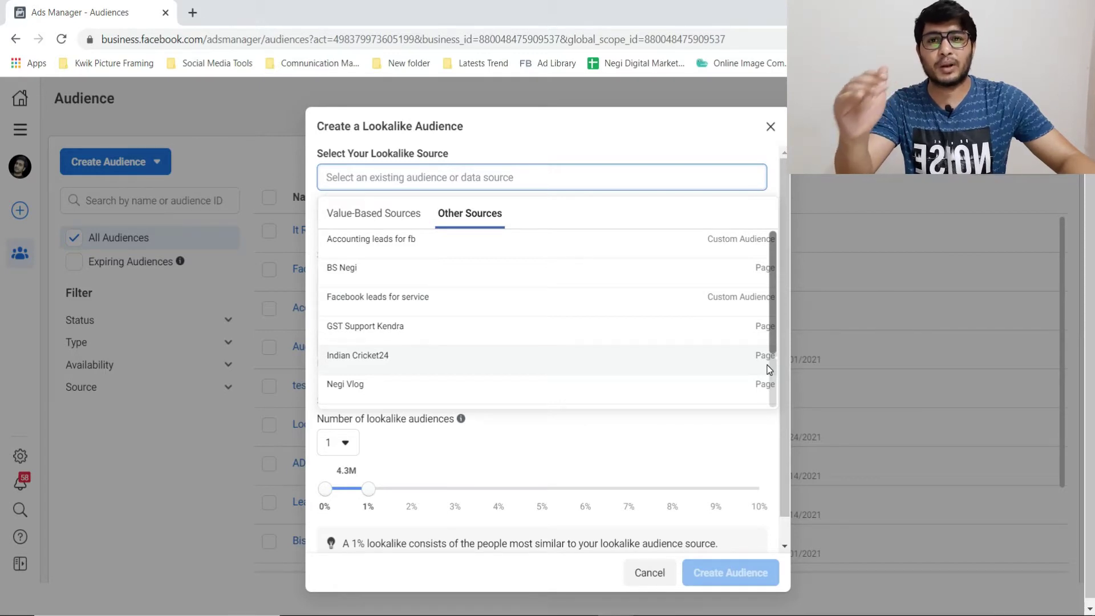
left_click(398, 215)
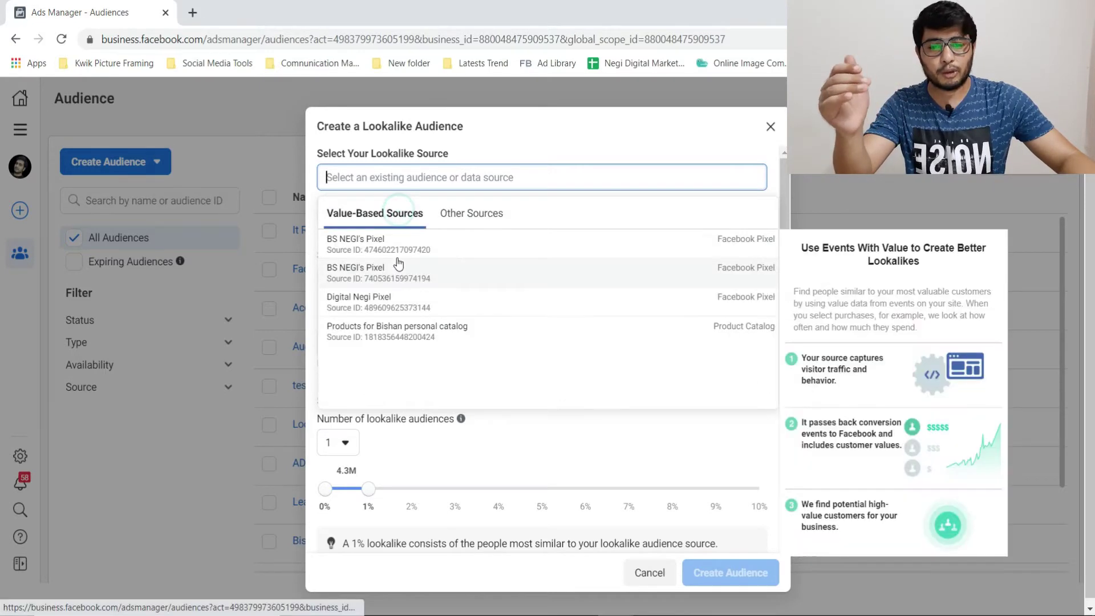
Choose the page listed between "Accounting leads for fb" and "Facebook leads for service" as the lookalike source.
left_click(471, 213)
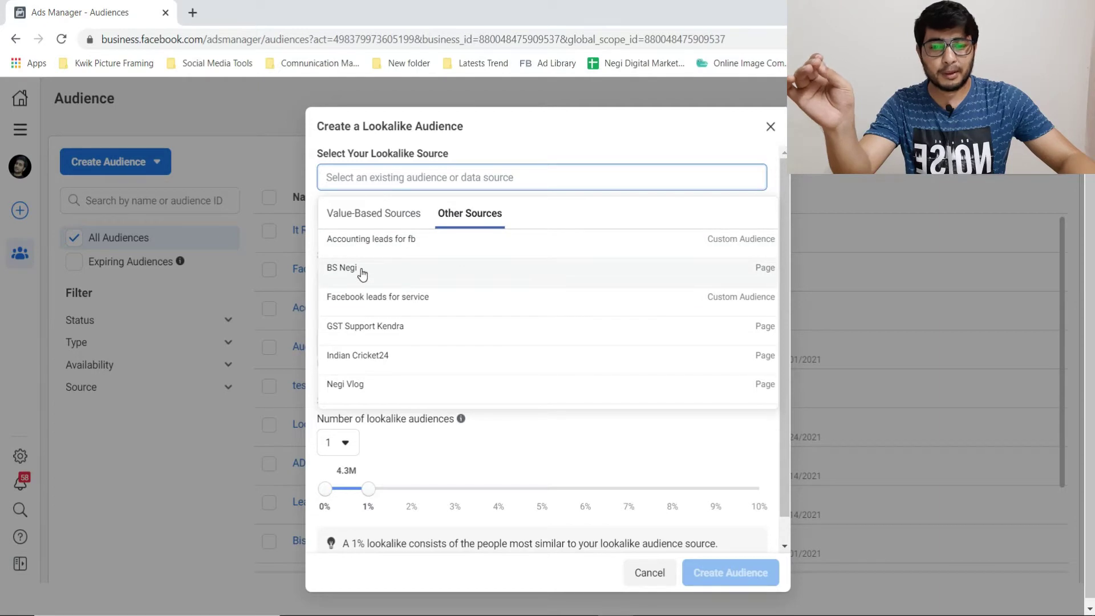
left_click(761, 272)
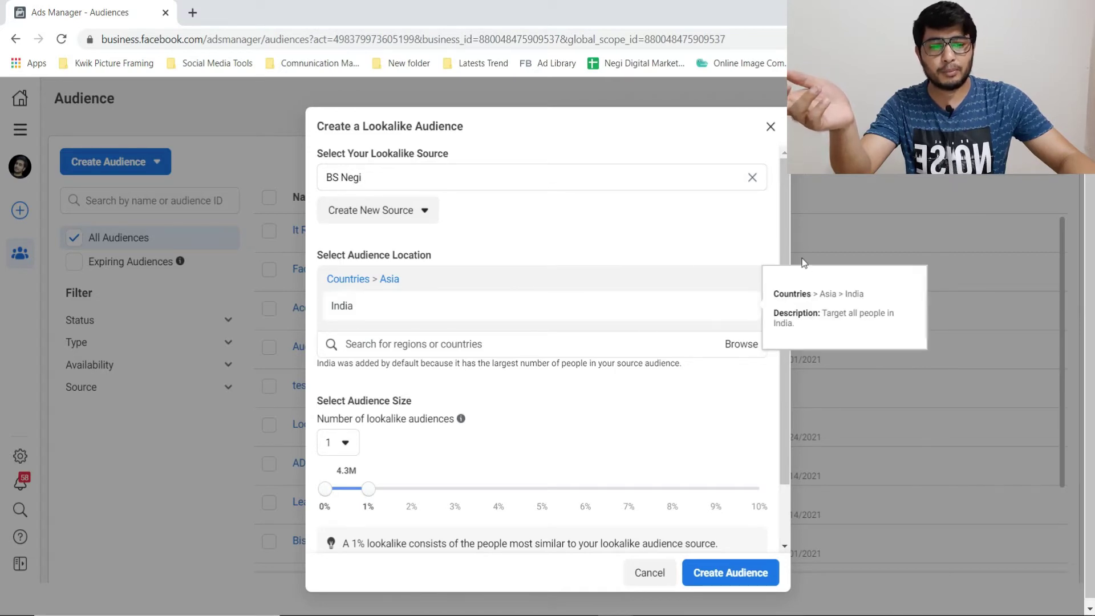
left_click_drag(787, 219, 494, 338)
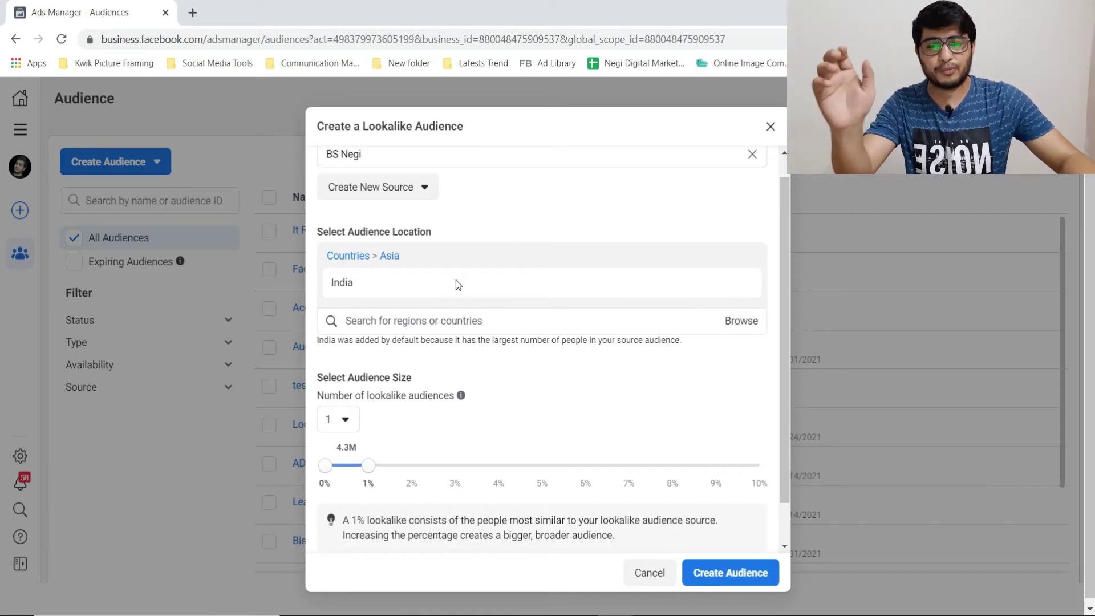
scroll(787, 224, "down", 1)
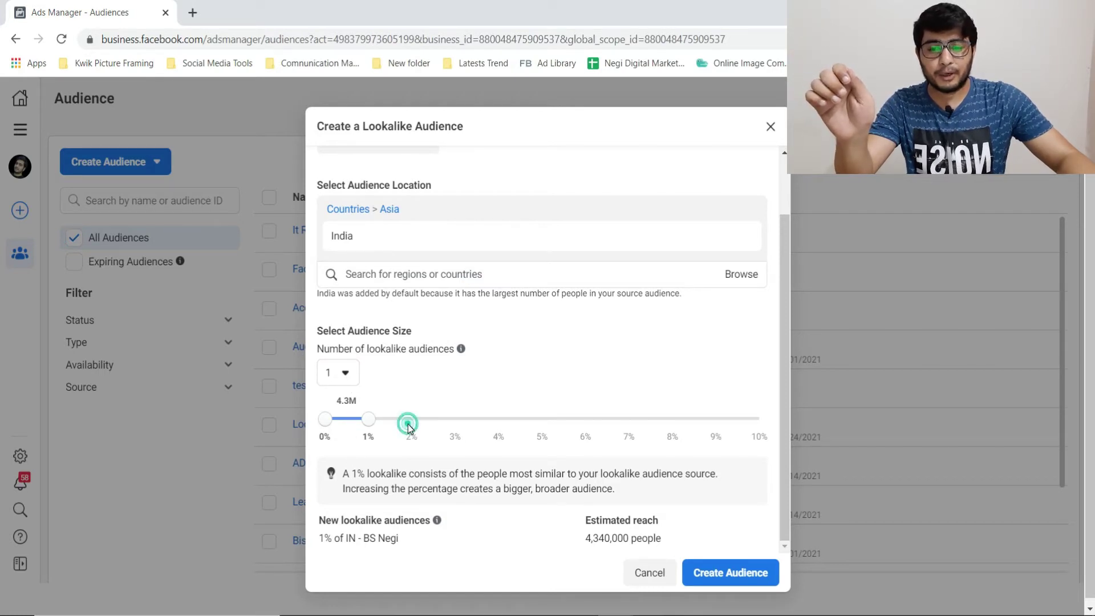
Try setting the number of lookalike audiences to 2 and return it to 1.
left_click(344, 375)
left_click(352, 435)
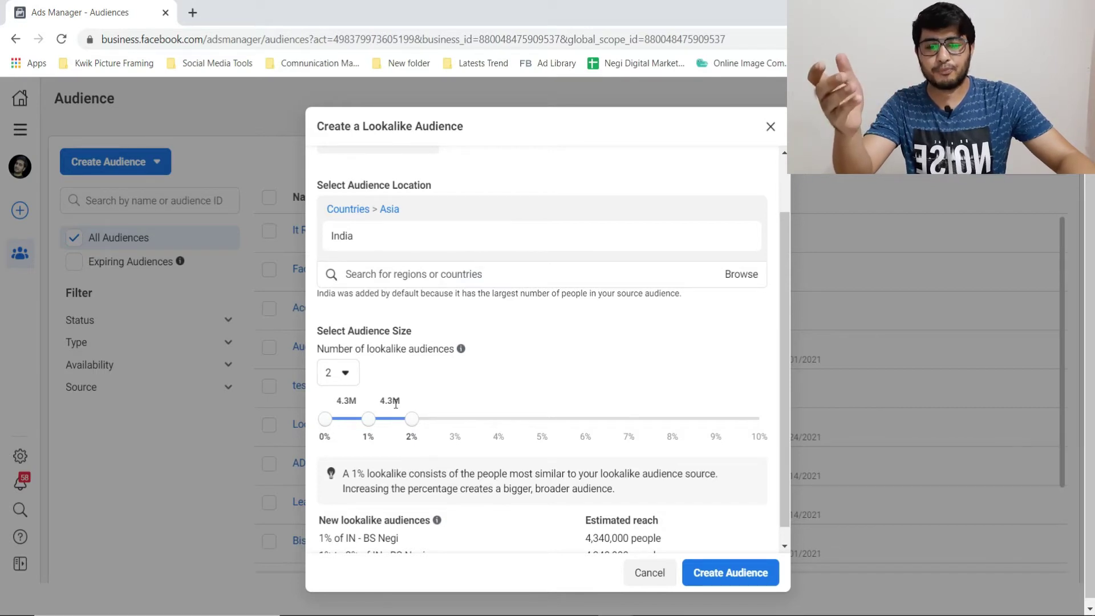
left_click(356, 385)
left_click(352, 409)
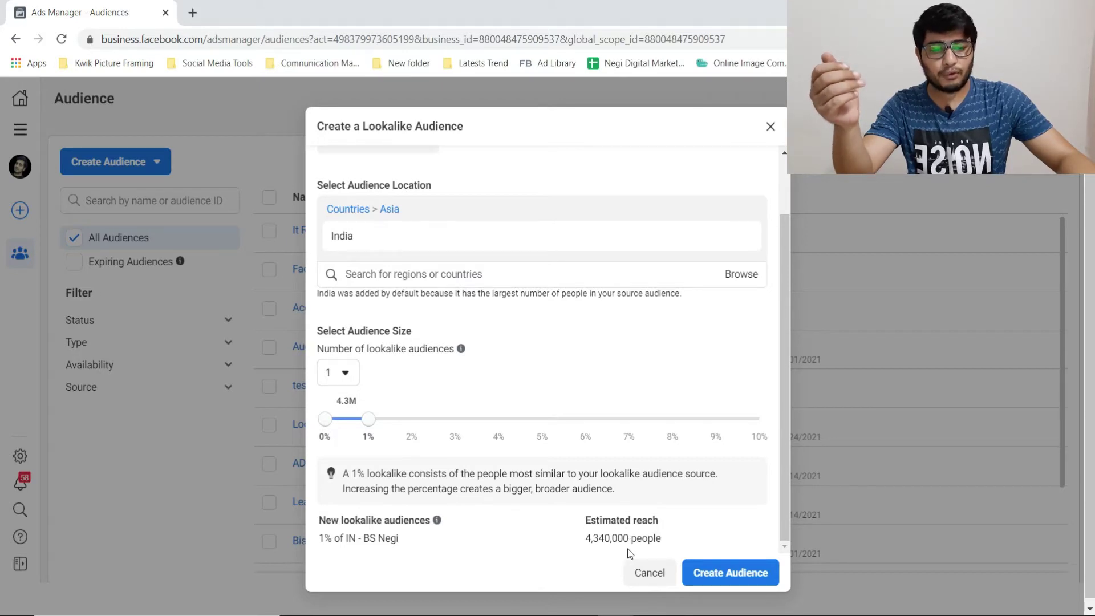
Check the estimated reach of the 1% lookalike for India and create the audience.
left_click_drag(788, 370, 787, 436)
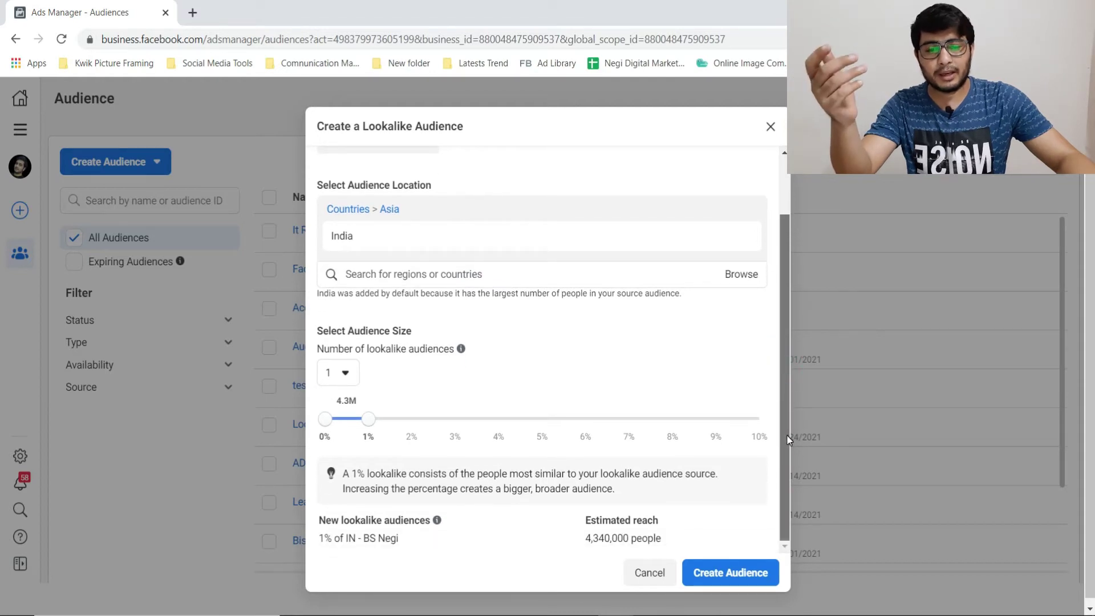
mouse_move(795, 373)
left_mouse_down()
mouse_move(793, 349)
mouse_move(787, 374)
left_mouse_up()
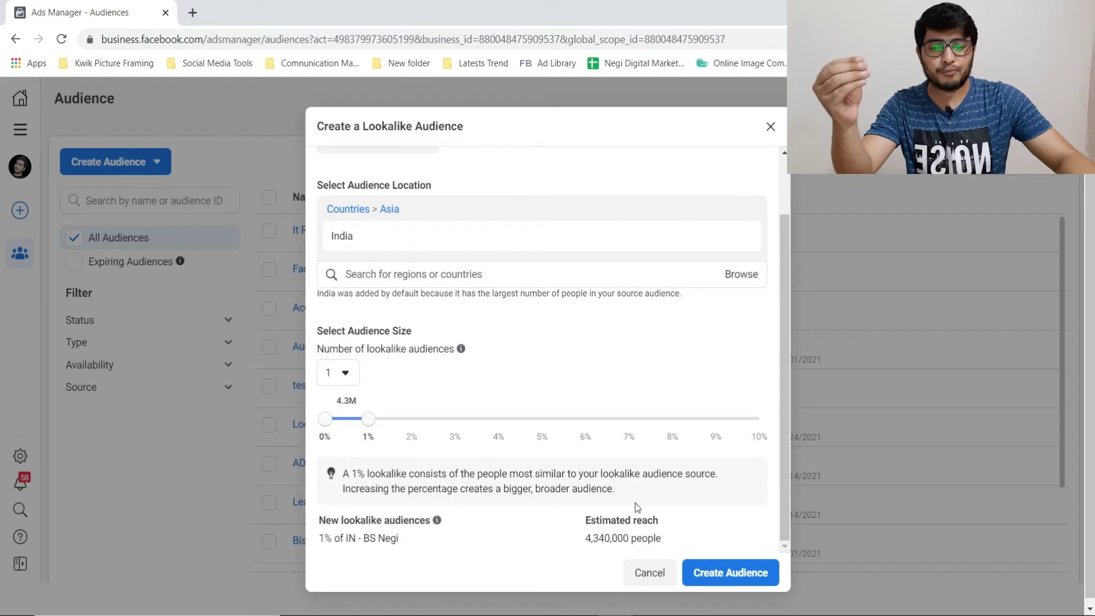
left_click_drag(591, 542, 696, 533)
left_click(698, 533)
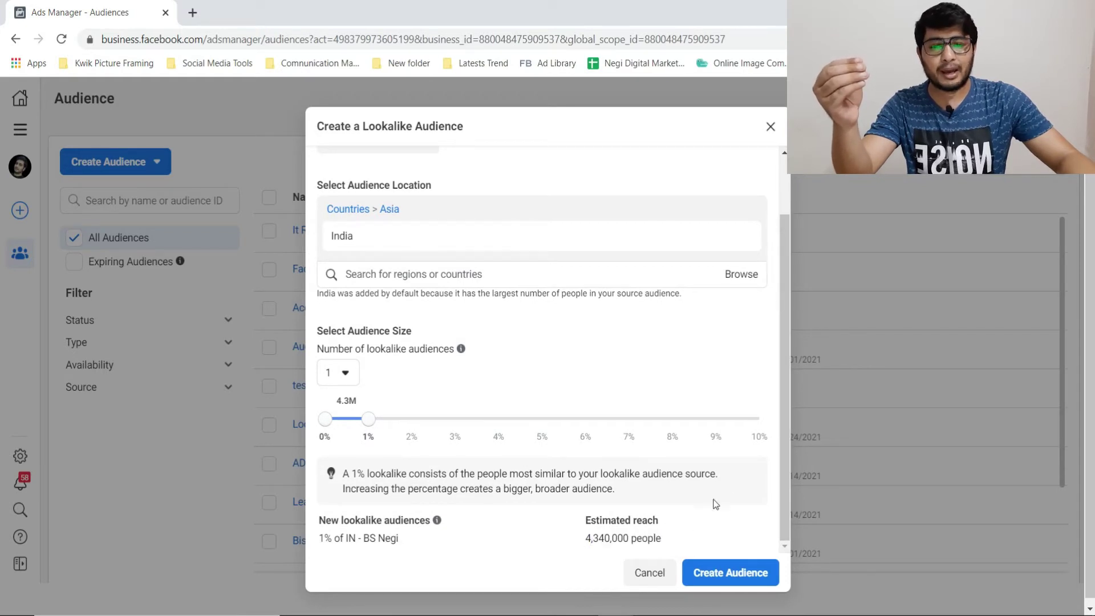
scroll(783, 437, "up", 2)
scroll(743, 567, "down", 2)
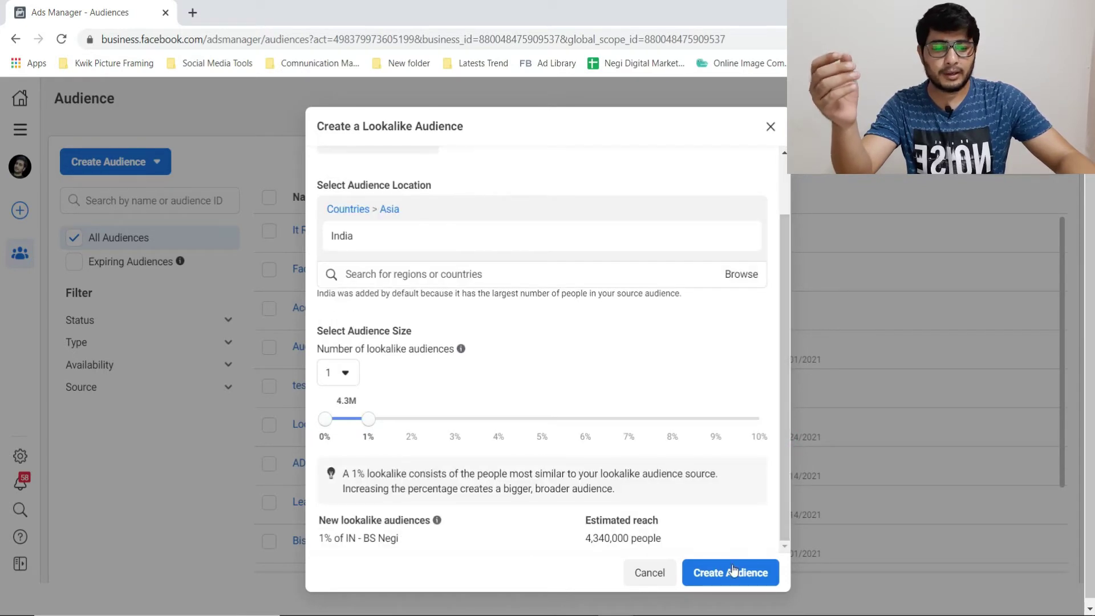
left_click(731, 573)
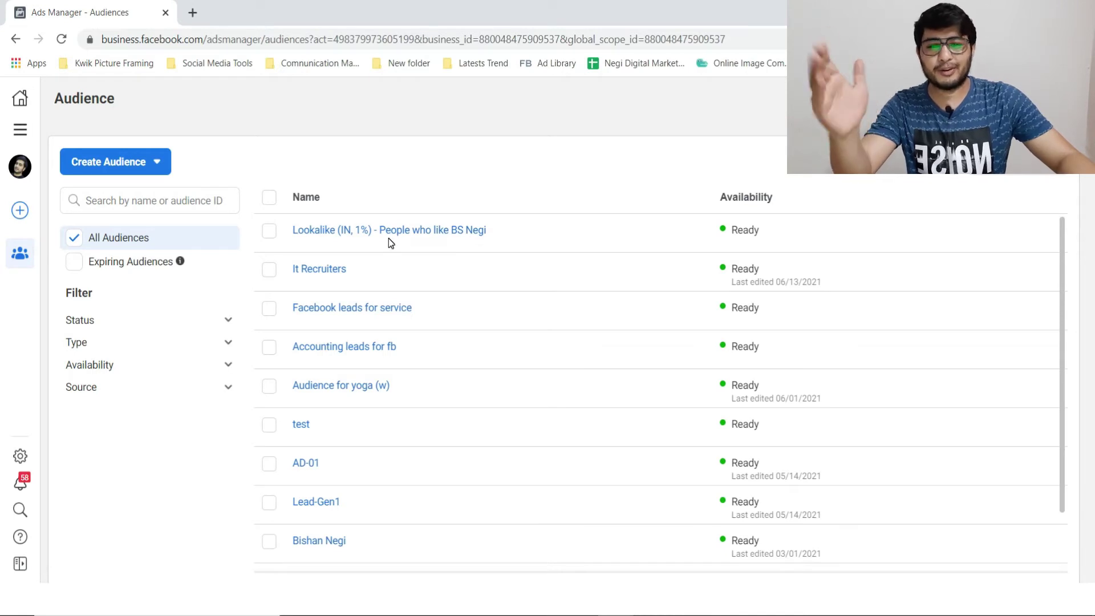
Go to the campaigns overview and create a new campaign with the Conversions objective.
left_click(20, 136)
left_click(111, 173)
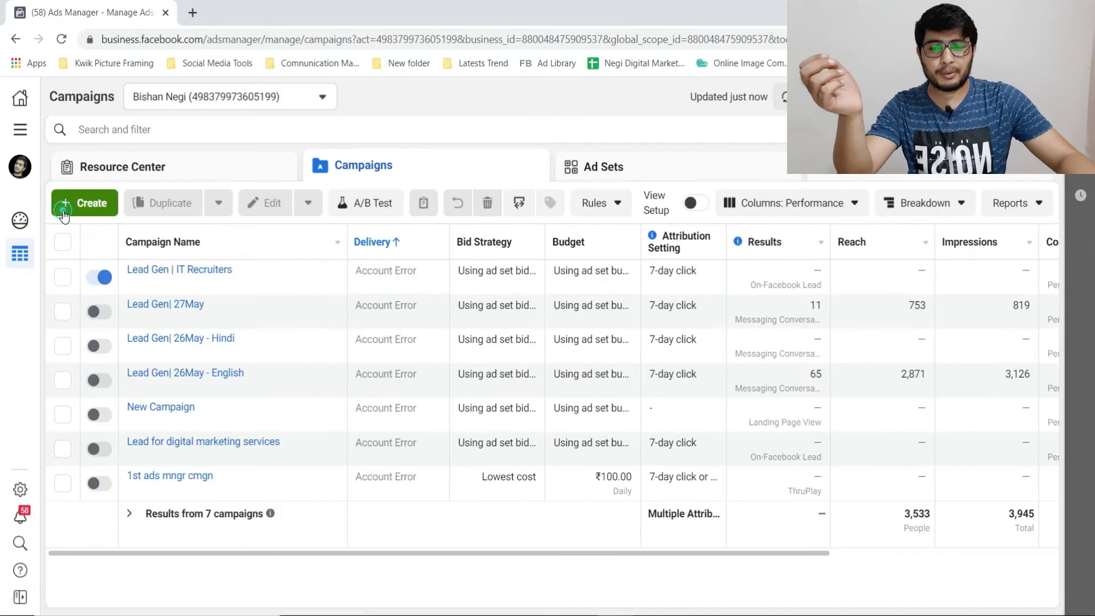
left_click(85, 202)
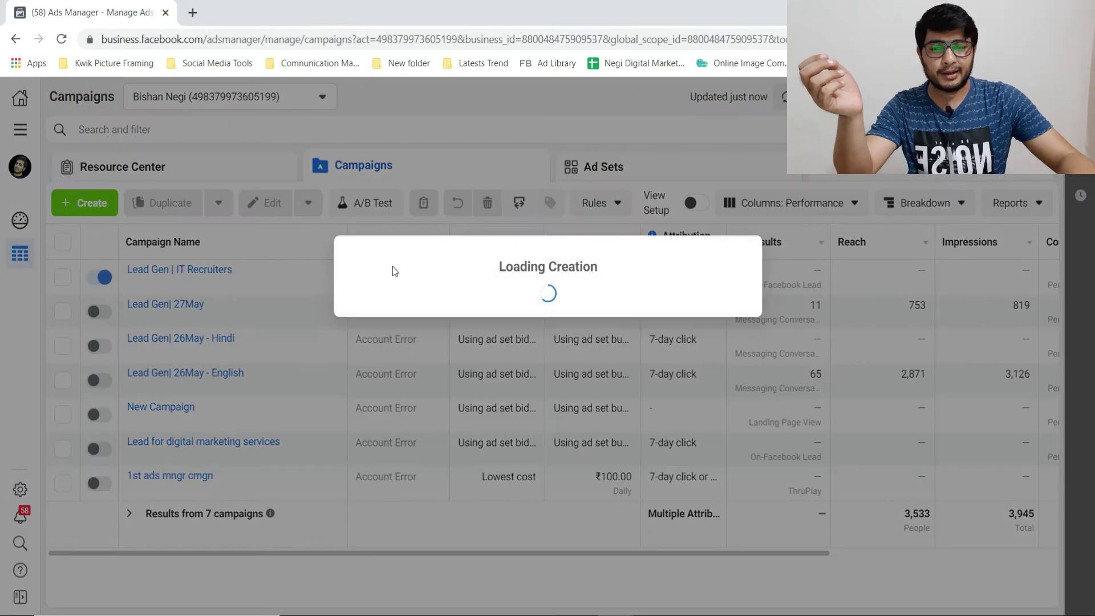
left_click(656, 260)
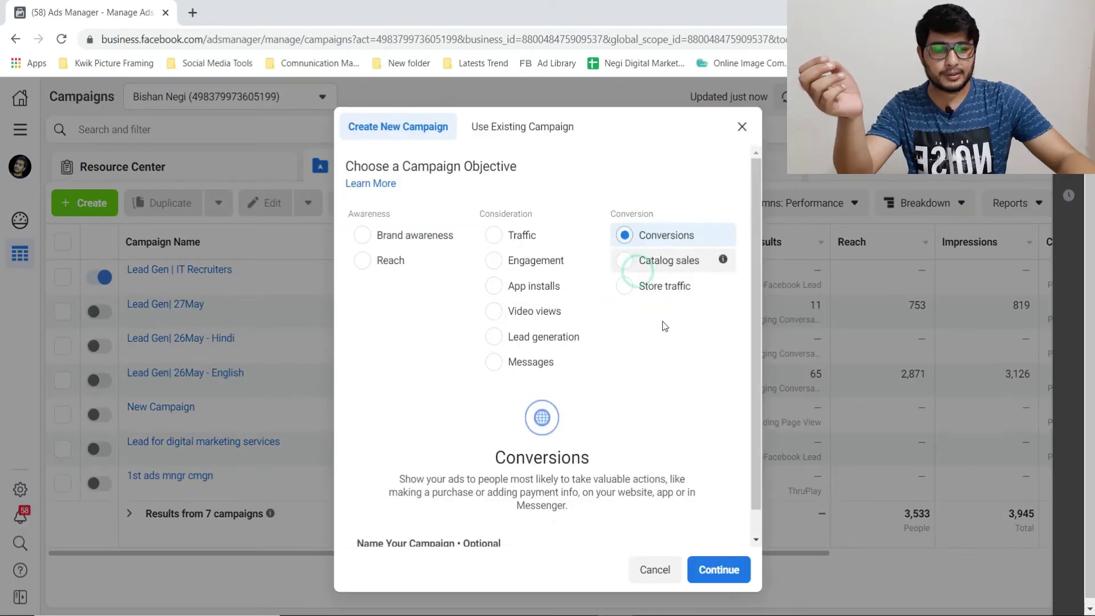
left_click(715, 568)
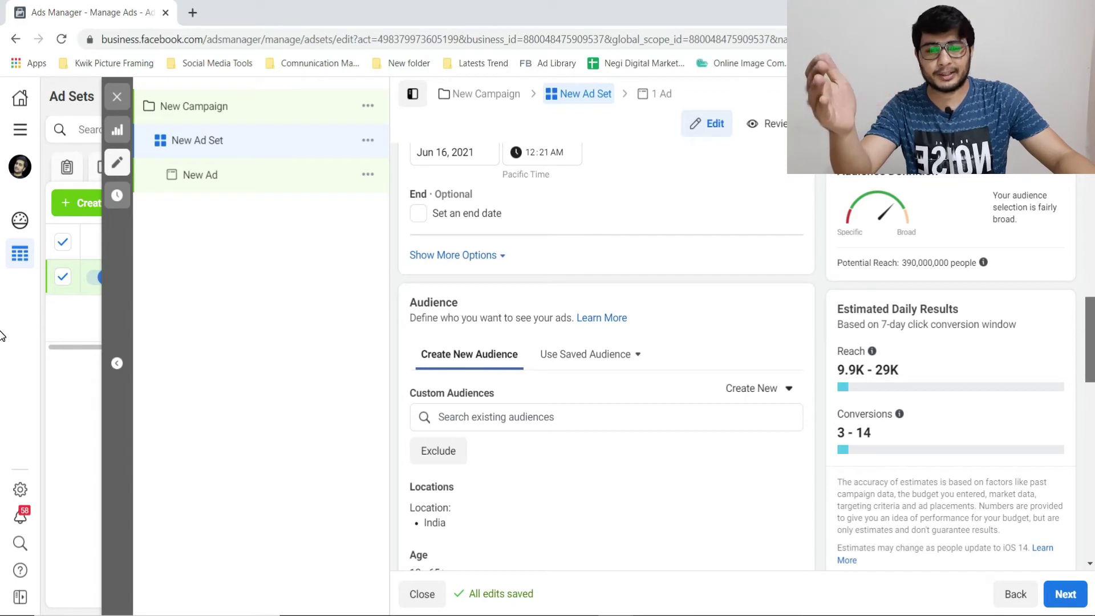
Compare the existing lookalike and custom audiences available for the new ad set.
scroll(606, 371, "down", 1)
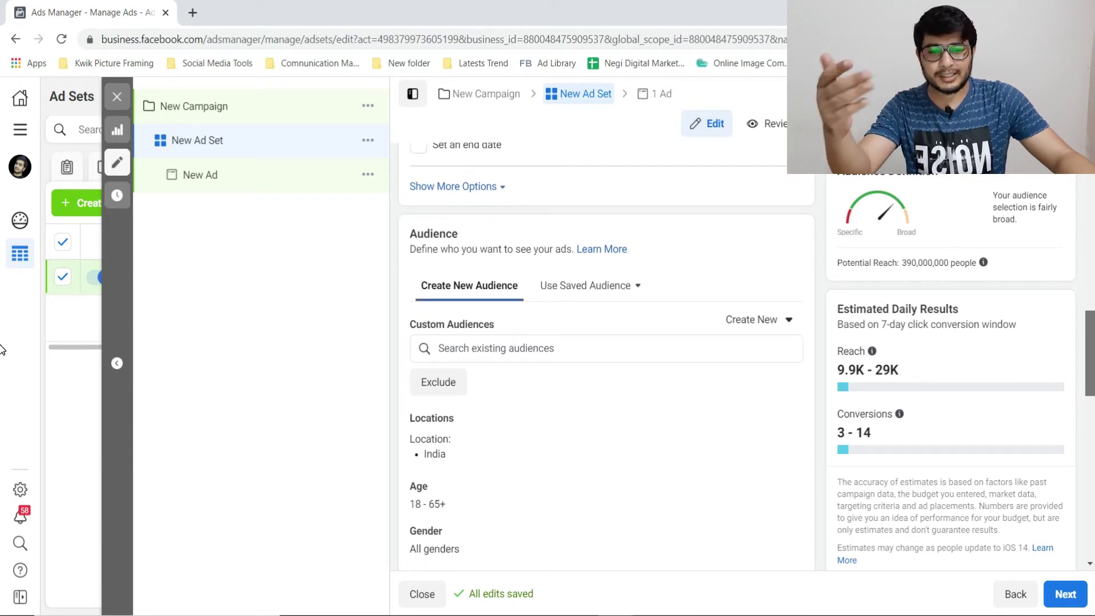
scroll(606, 371, "down", 1)
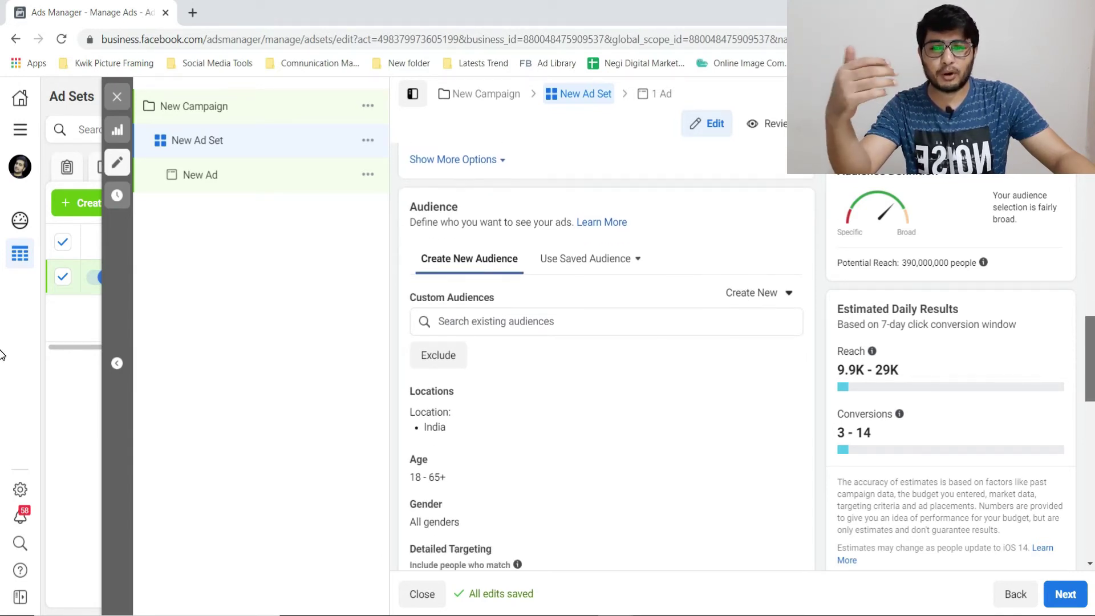
scroll(606, 371, "down", 1)
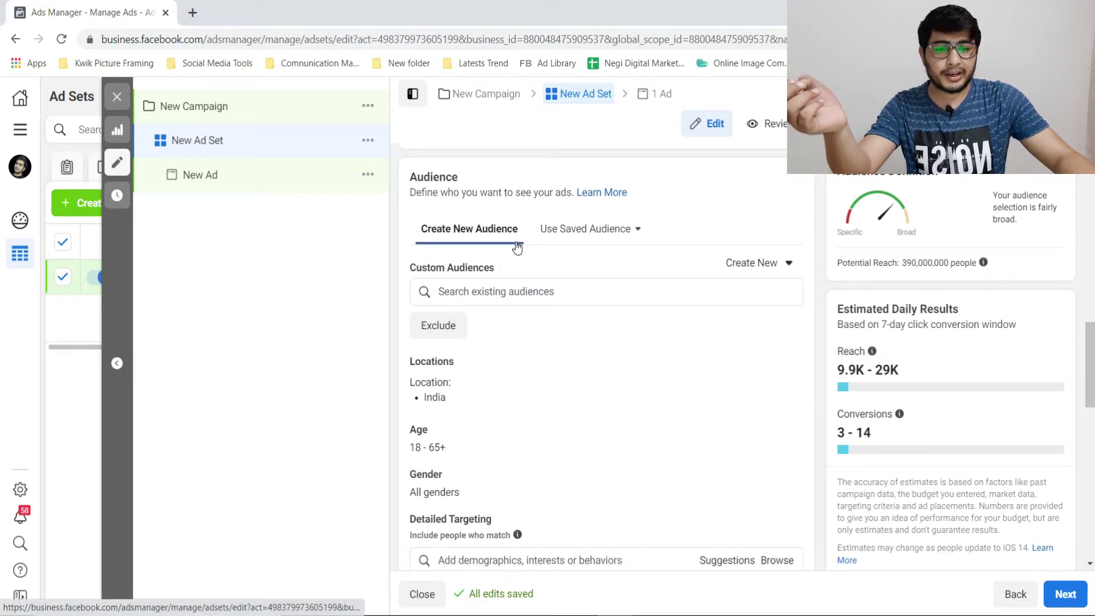
left_click(499, 290)
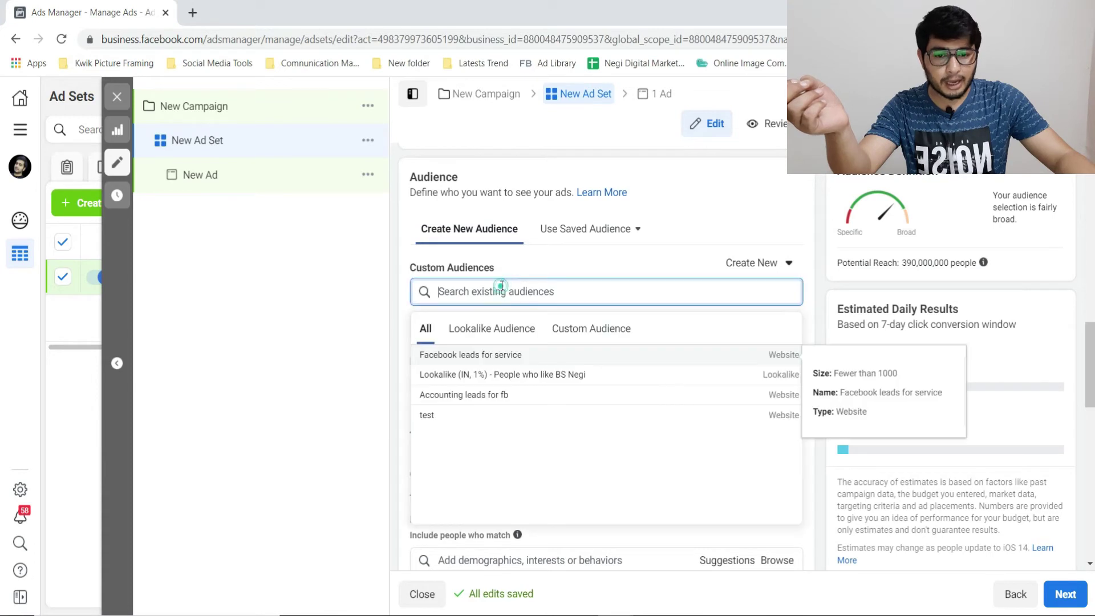
left_click(498, 330)
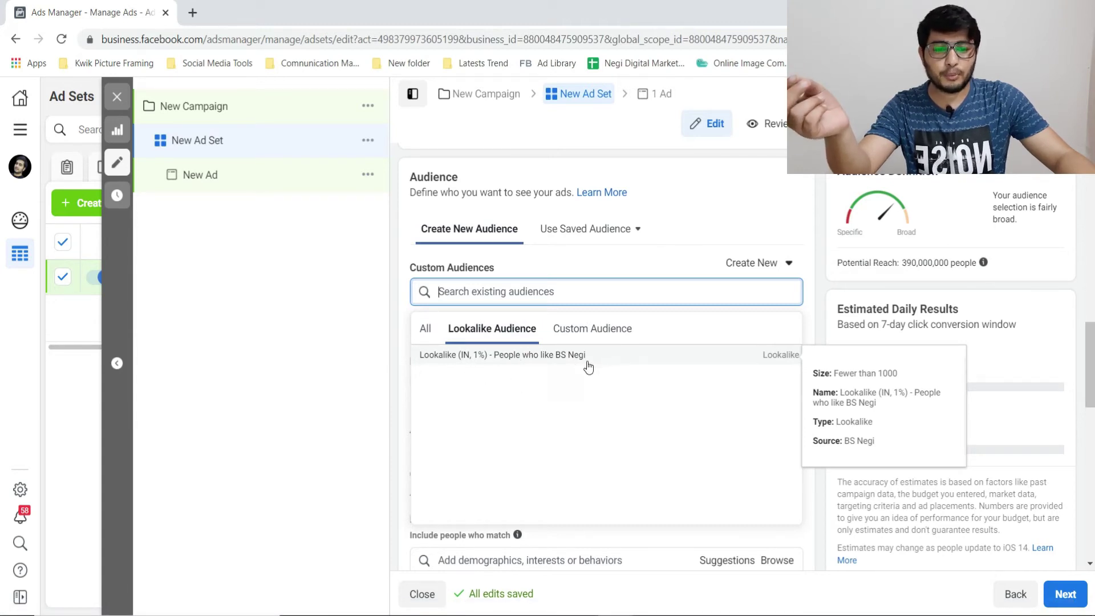
left_click(607, 337)
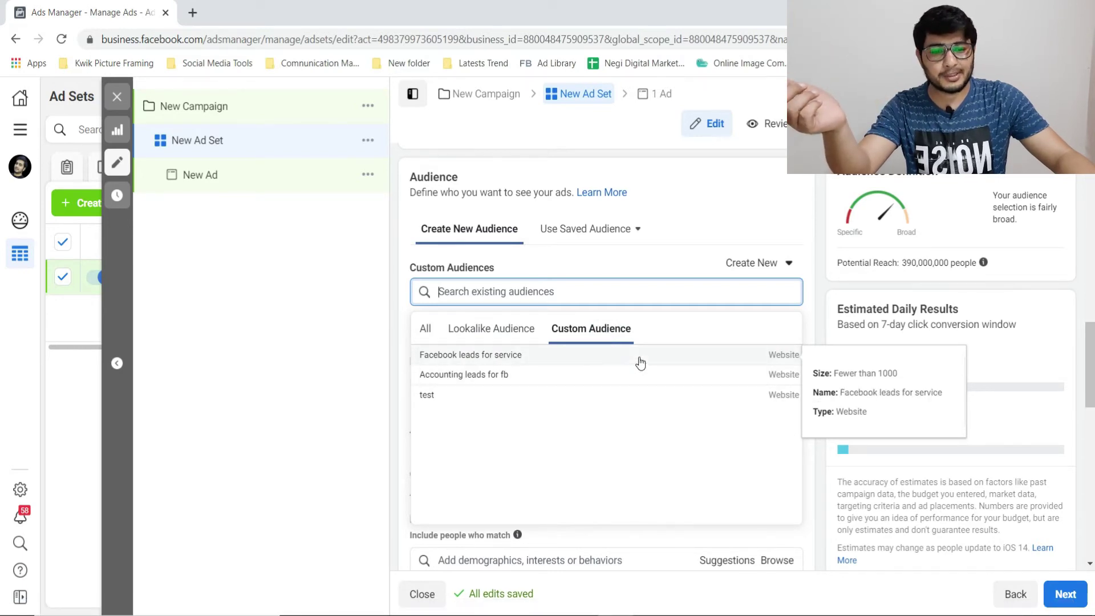
Add the existing IN, 1% lookalike audience to the ad set's targeting and review the remaining audience settings.
left_click(494, 328)
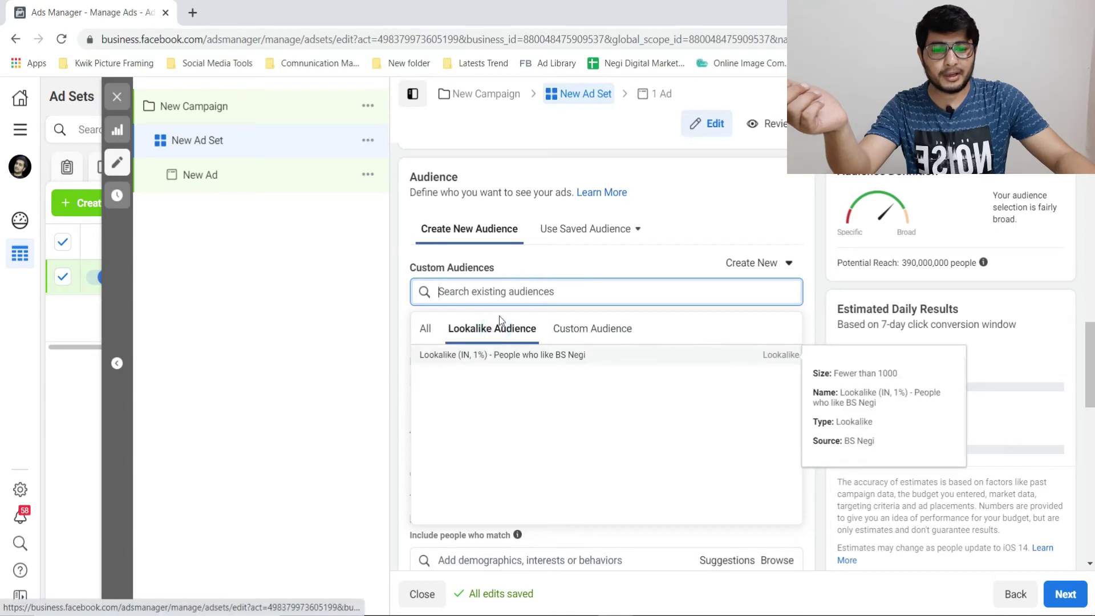
left_click(613, 355)
scroll(580, 350, "down", 2)
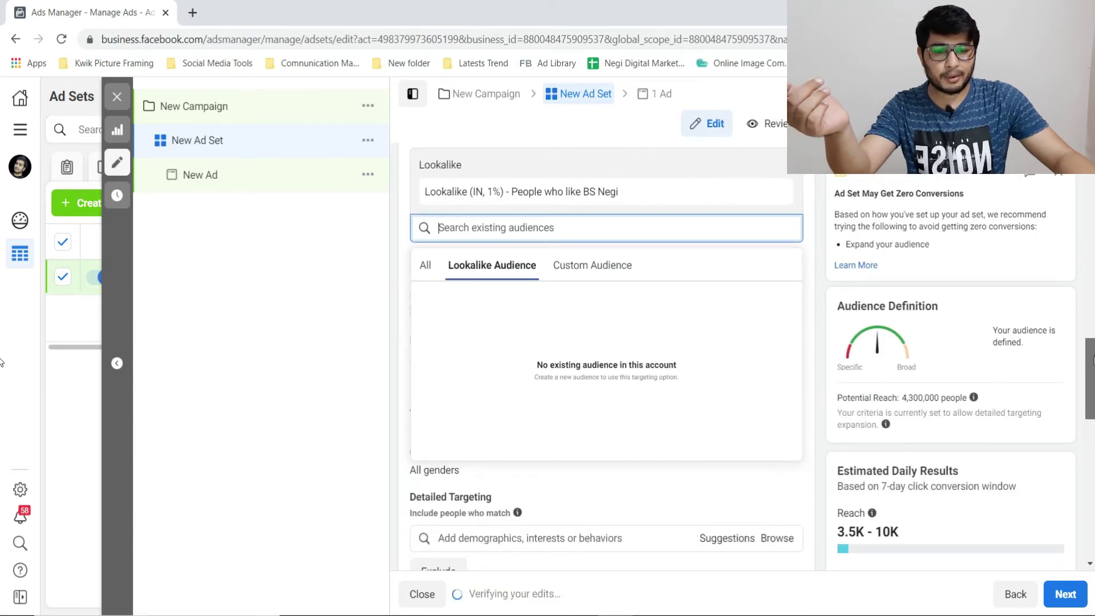
left_click(537, 228)
left_click(663, 209)
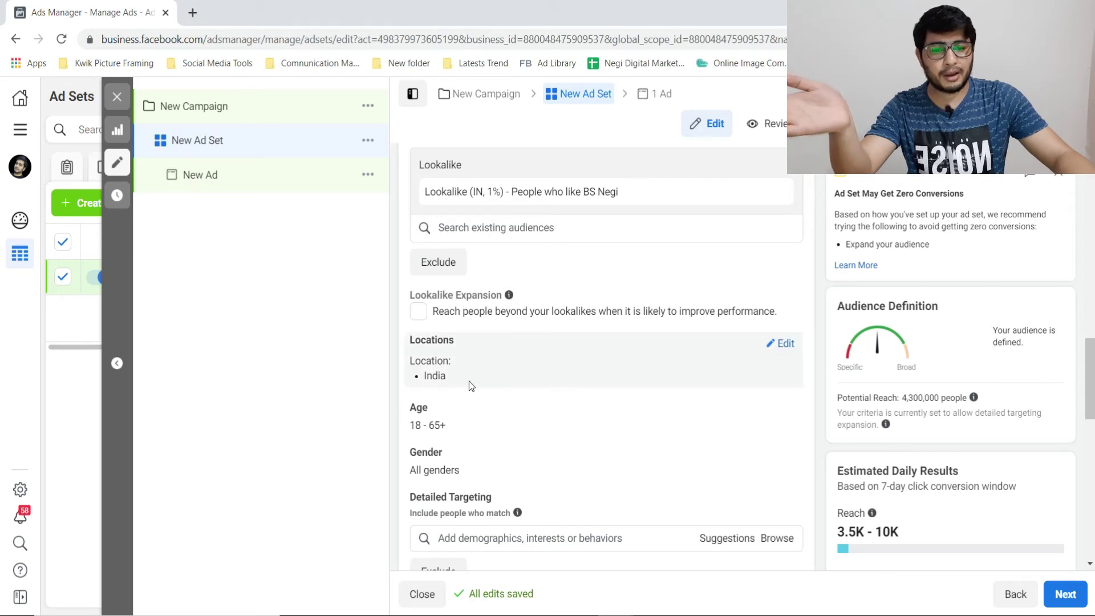
scroll(1091, 409, "down", 1)
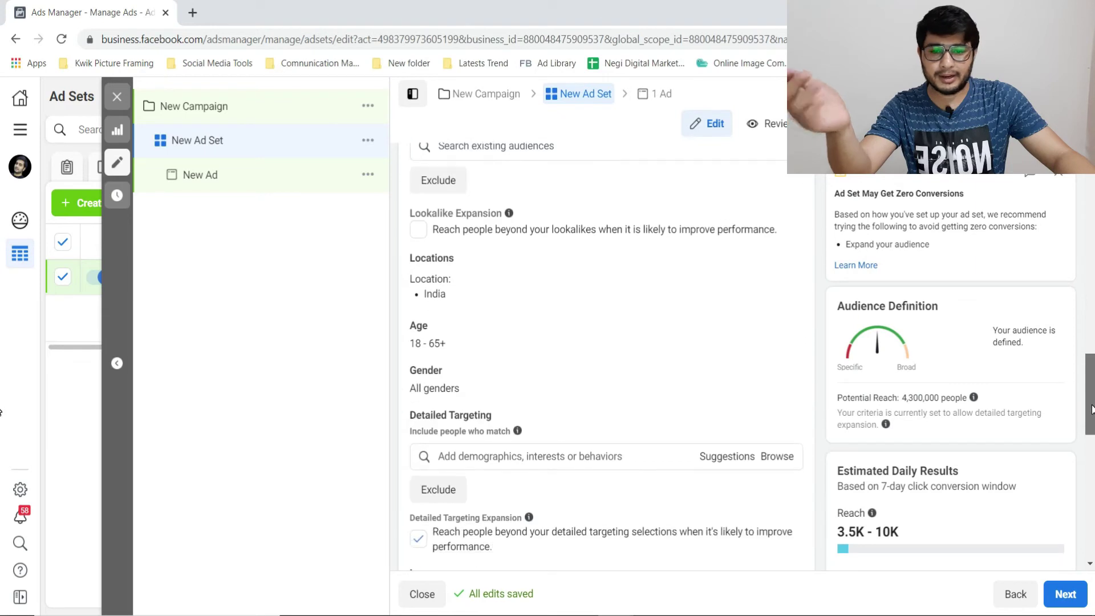
scroll(1091, 409, "down", 1)
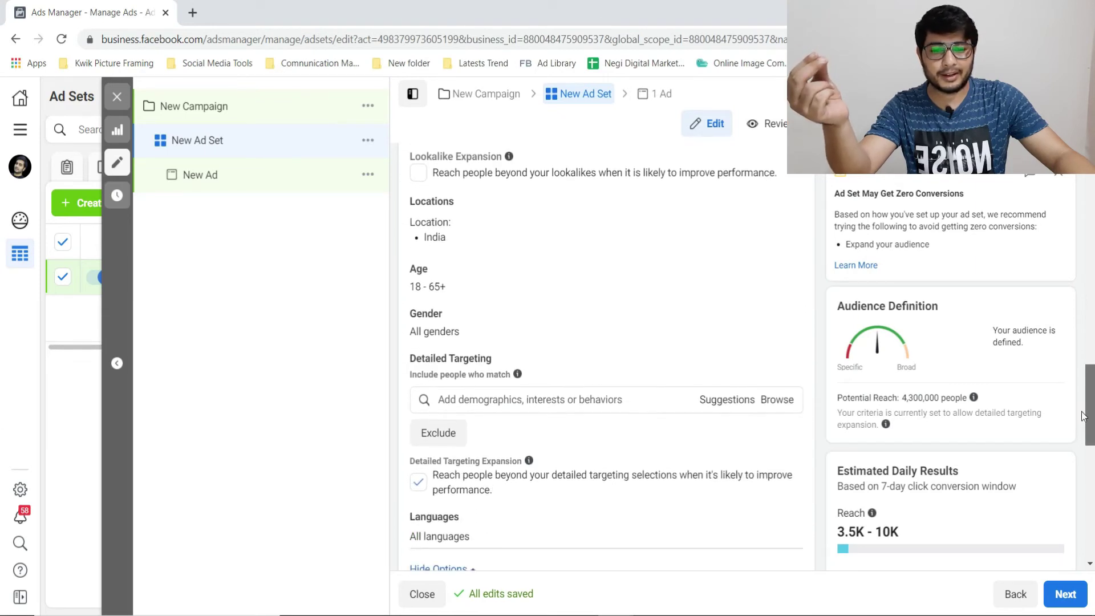
Set the ad set's maximum audience age to 45 and open the gender options for editing.
left_click(782, 271)
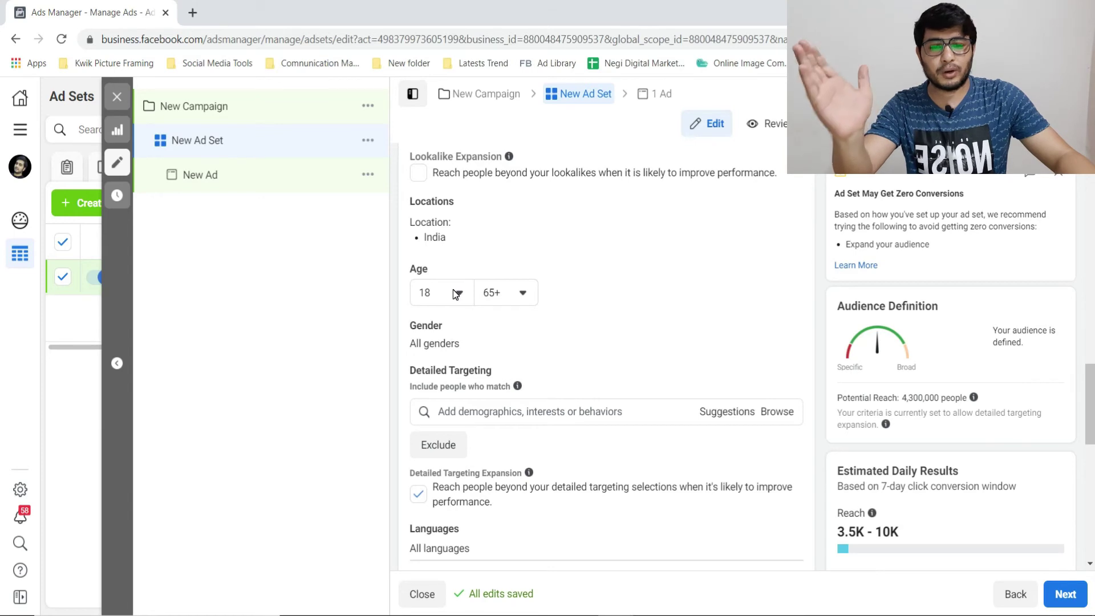
left_click(454, 292)
left_click(454, 293)
left_click(523, 299)
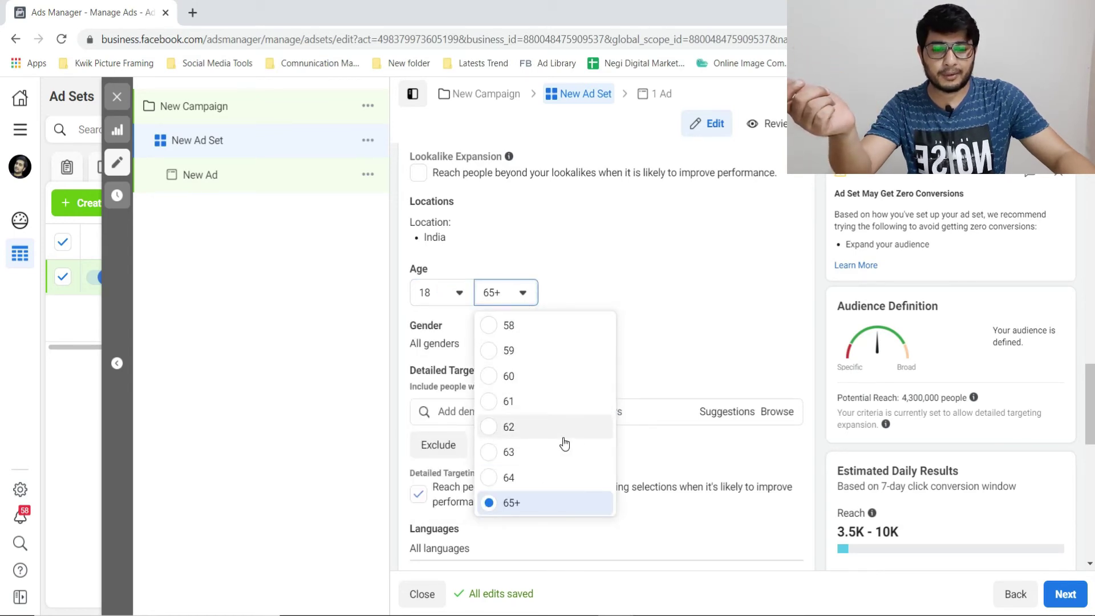
scroll(552, 409, "up", 6)
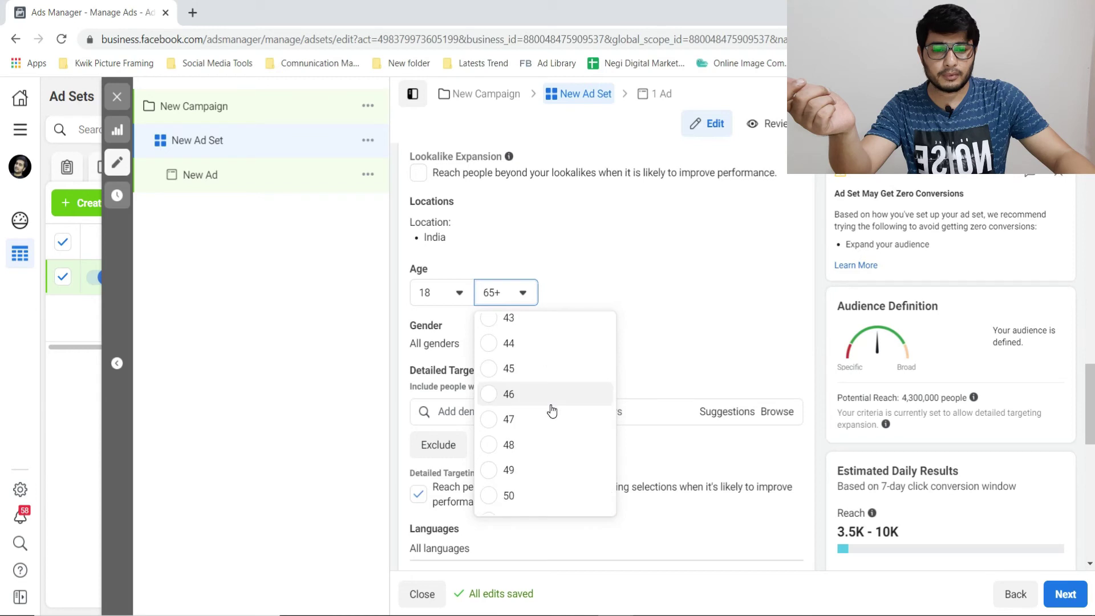
left_click(492, 370)
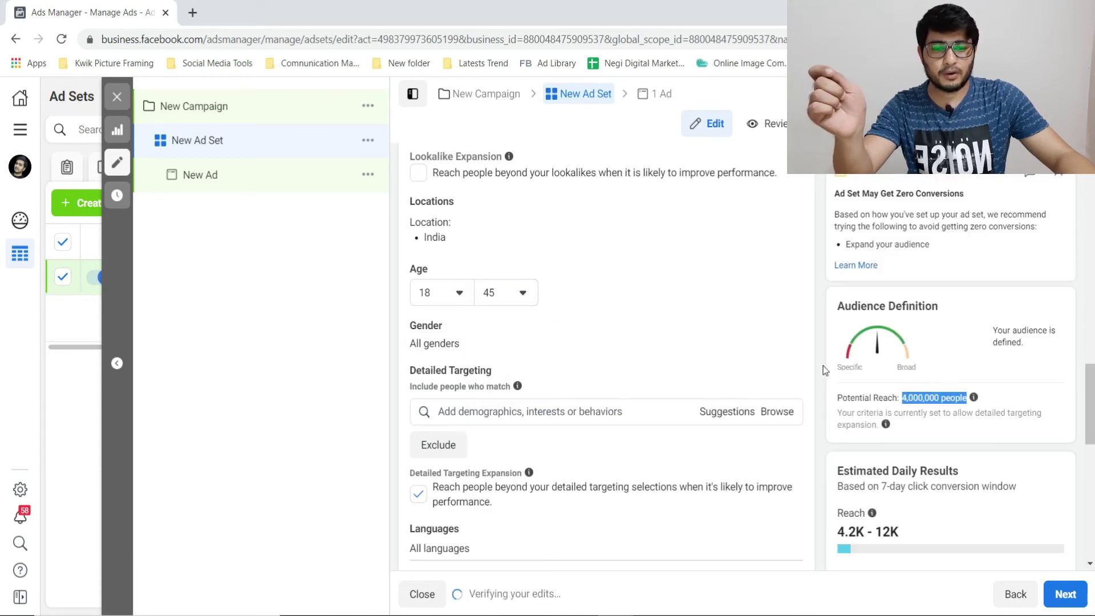
left_click(783, 327)
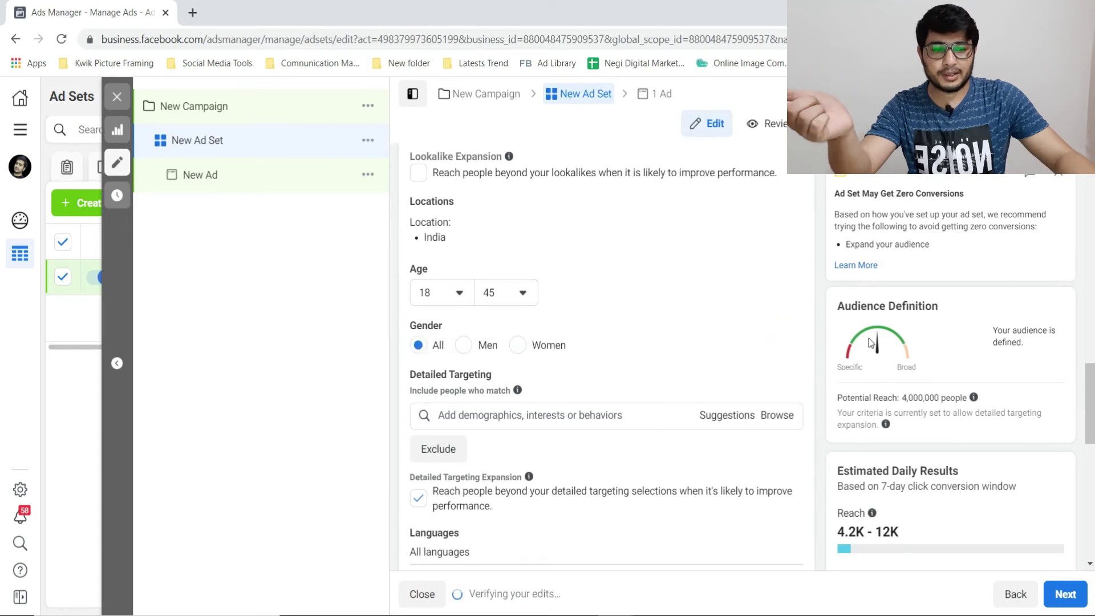
scroll(508, 364, "up", 2)
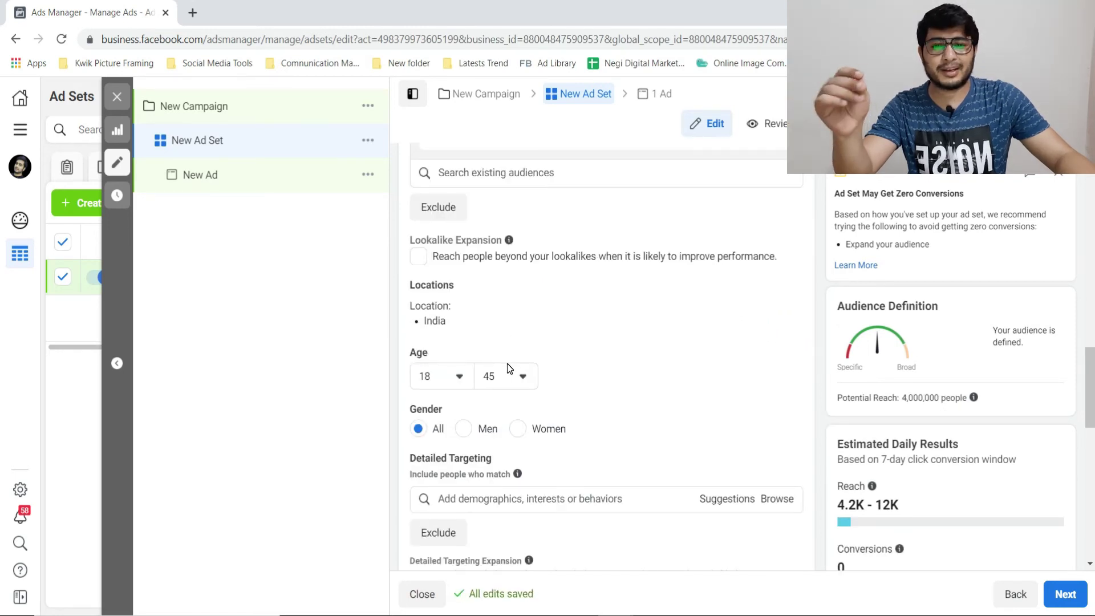